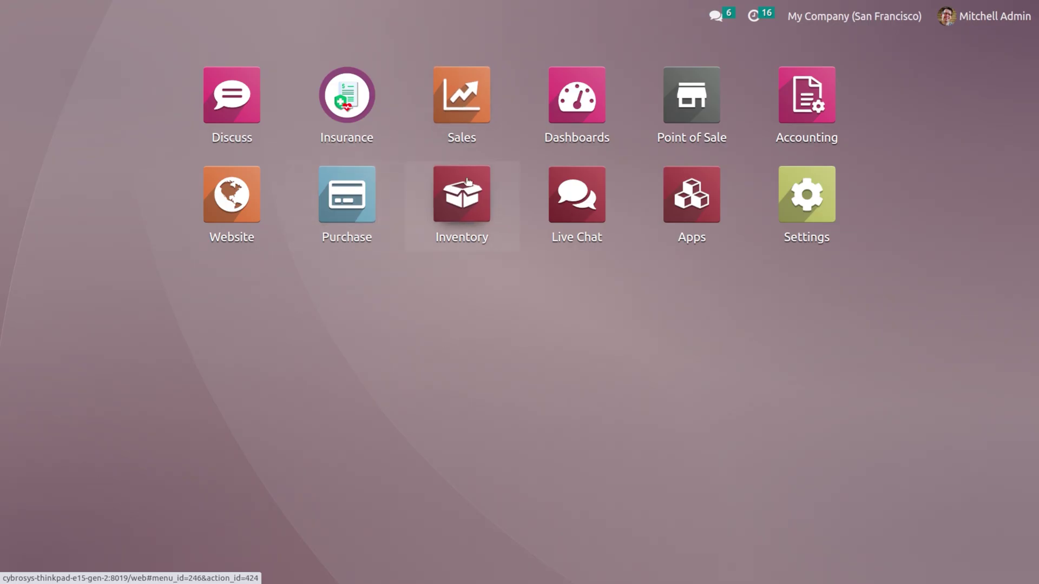
Filter Inventory settings by 'stora', enable Storage Locations and Storage Categories, and save.
left_click(468, 182)
left_click(423, 21)
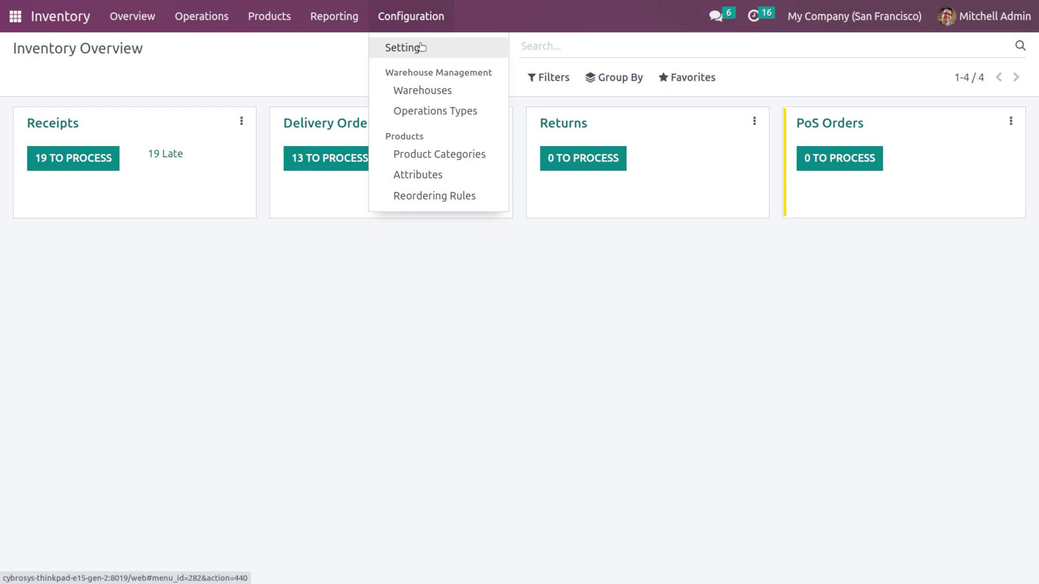
left_click(422, 47)
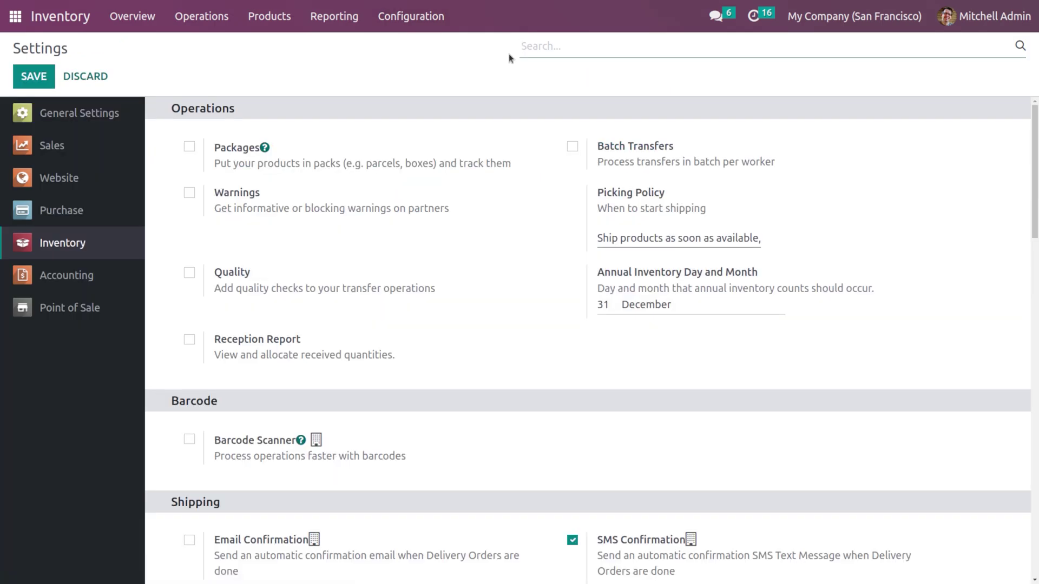
type("stora")
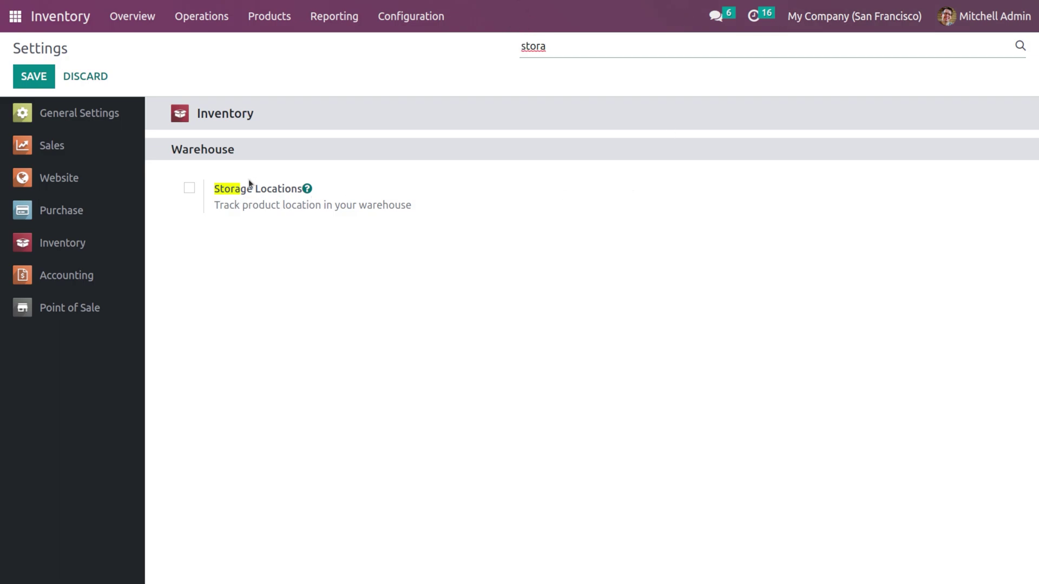
left_click(190, 188)
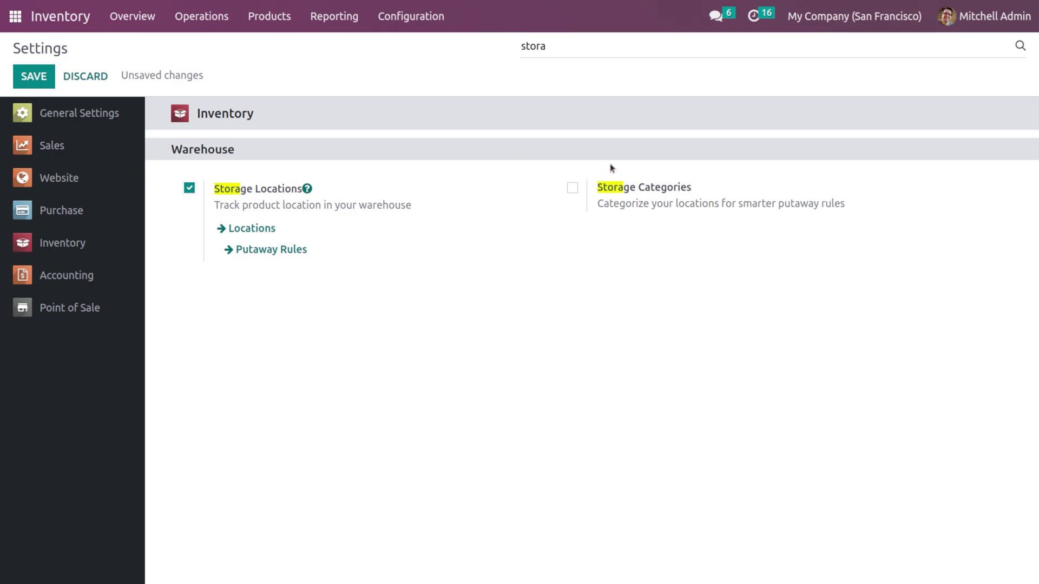
left_click(572, 188)
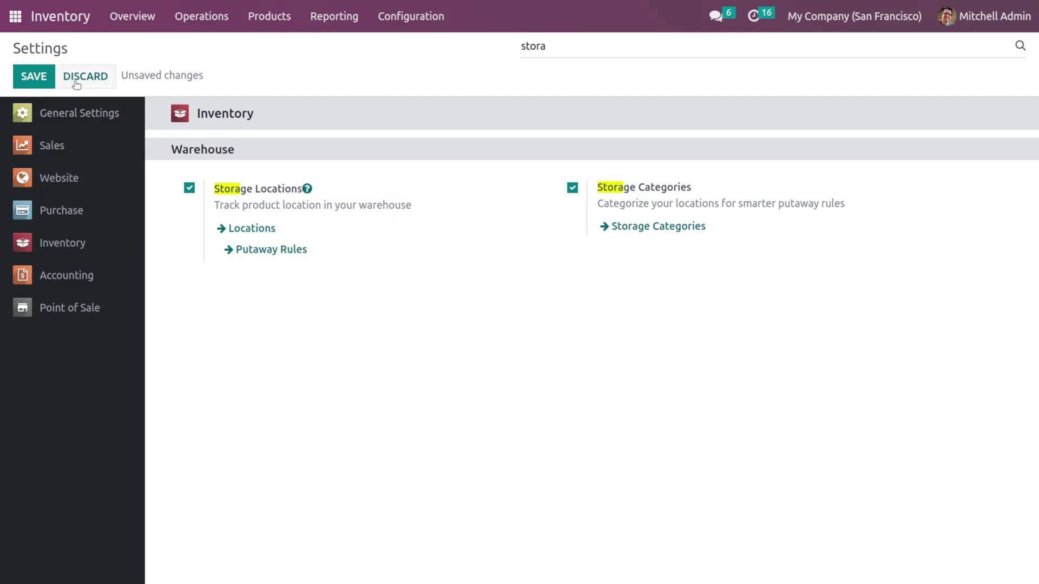
left_click(32, 81)
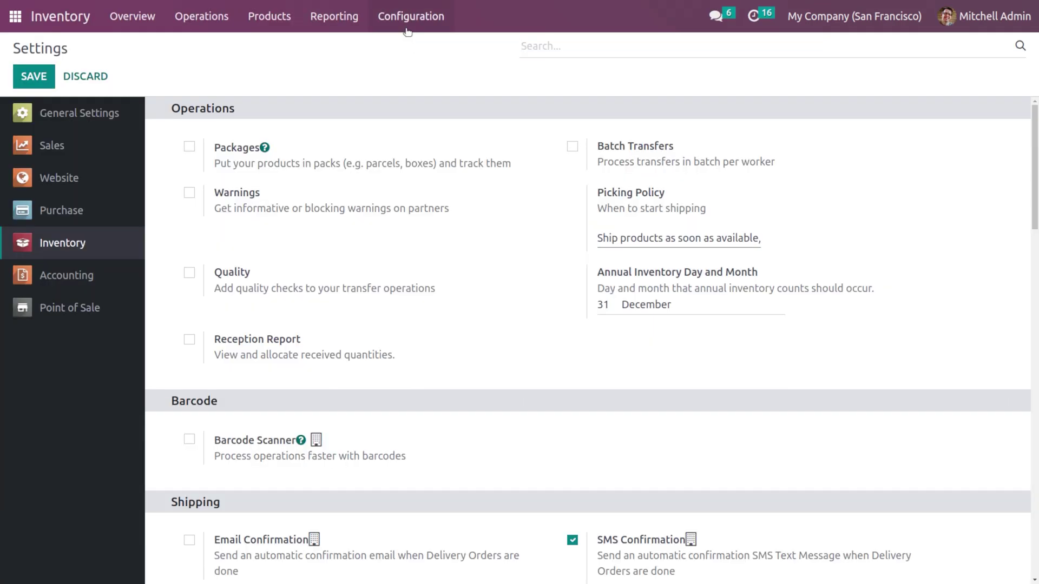
Open the Locations list and clear the Internal filter to show all 17 locations.
left_click(410, 21)
left_click(429, 112)
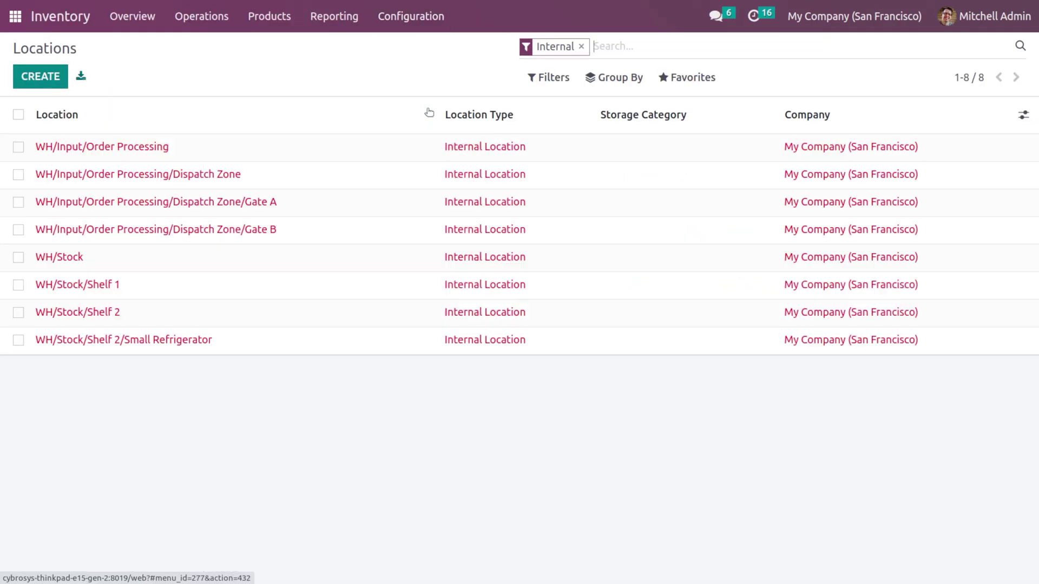
left_click(581, 46)
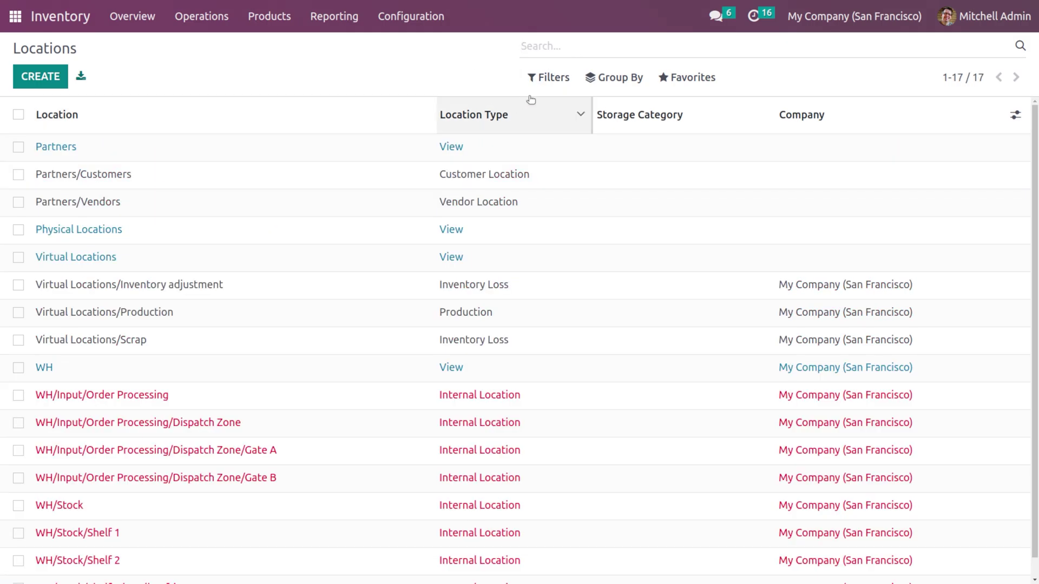
right_click(287, 203)
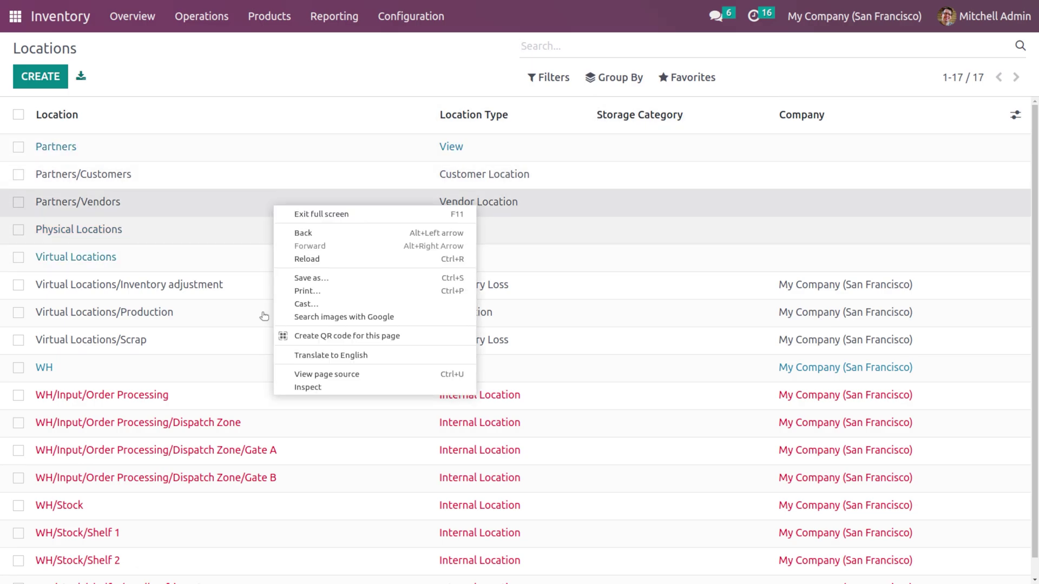
key("Escape")
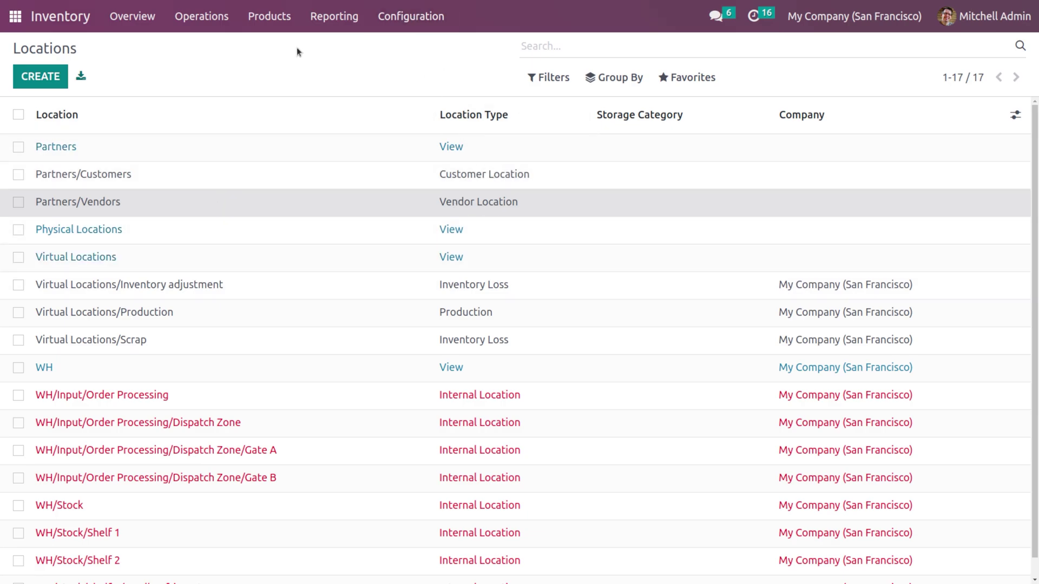
left_click(394, 17)
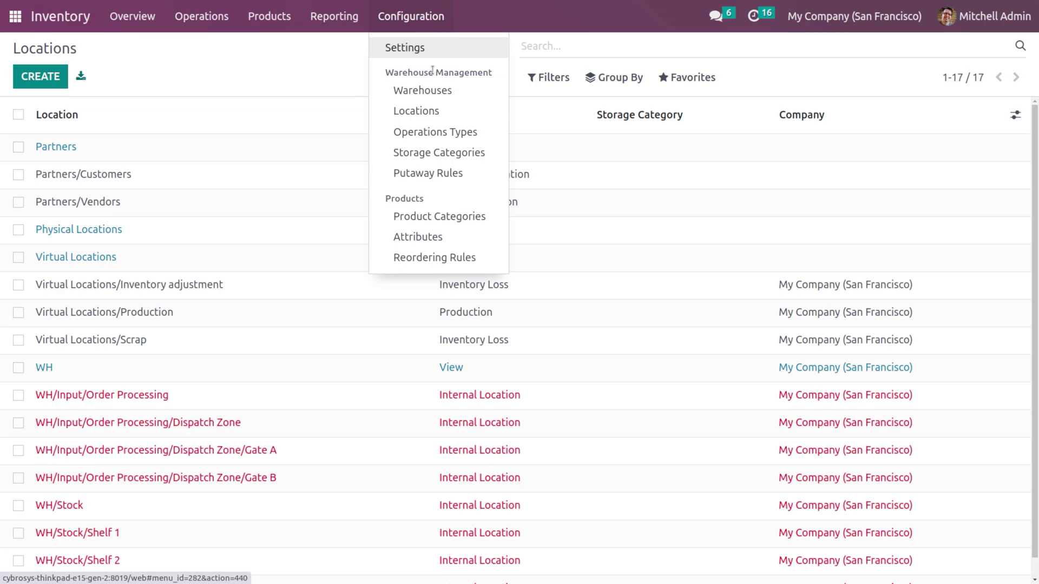
Open the Medium frequency - Big record from the Storage Categories list.
left_click(439, 152)
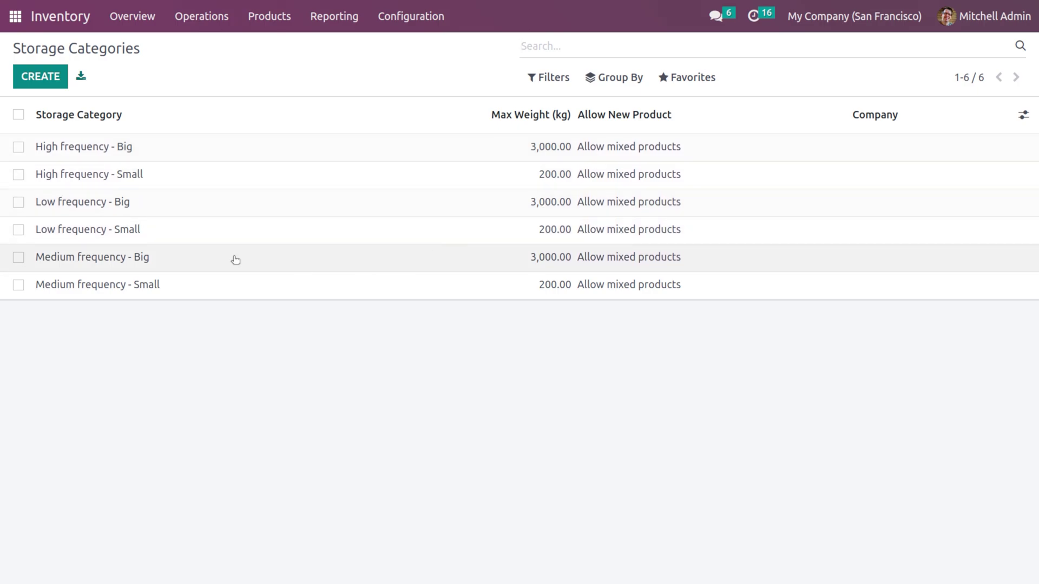
left_click(192, 261)
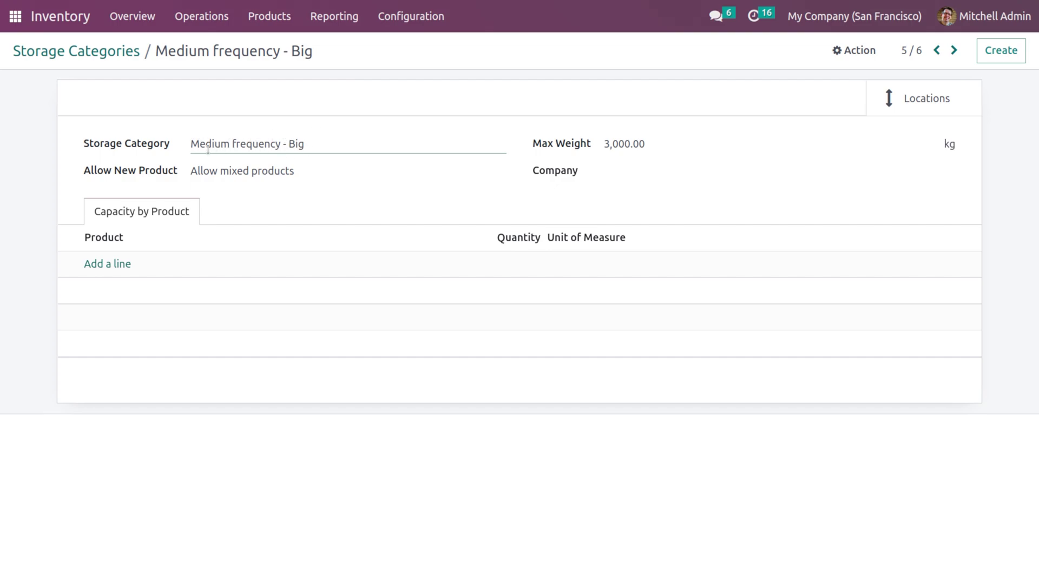
left_click(250, 171)
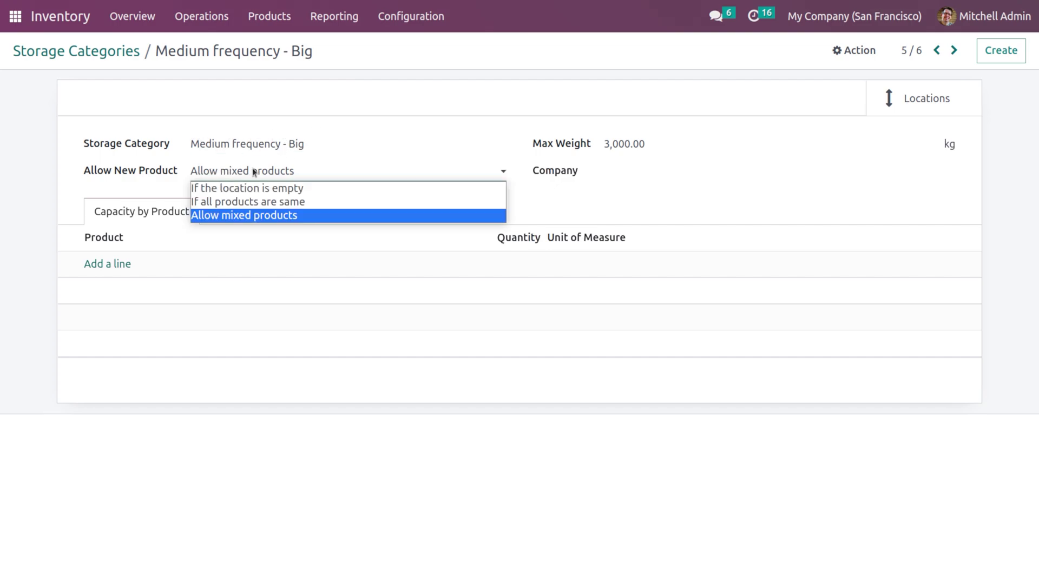
left_click(315, 185)
left_click(313, 170)
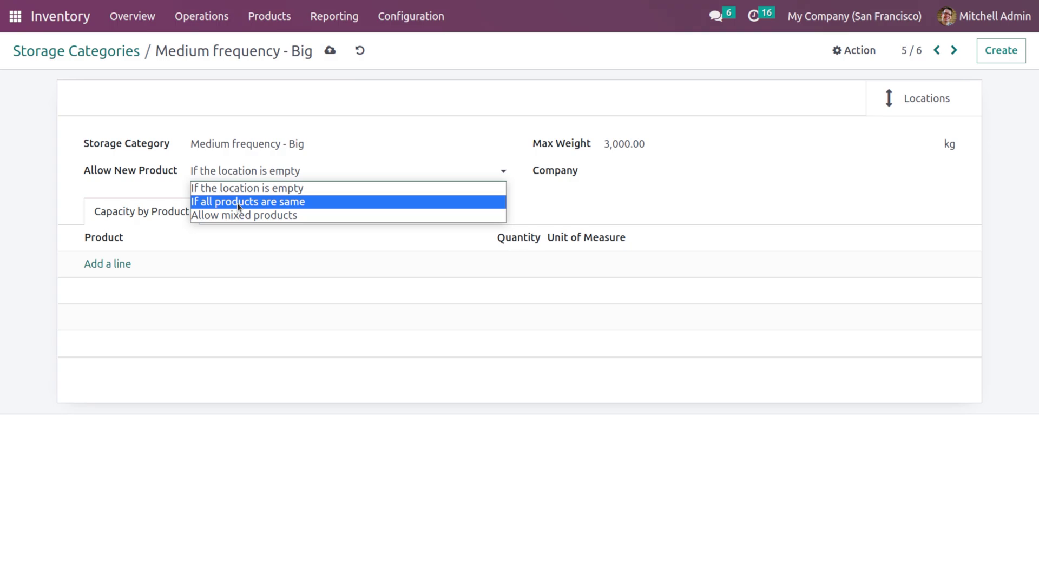
left_click(295, 184)
left_click(303, 172)
left_click(291, 200)
left_click(302, 171)
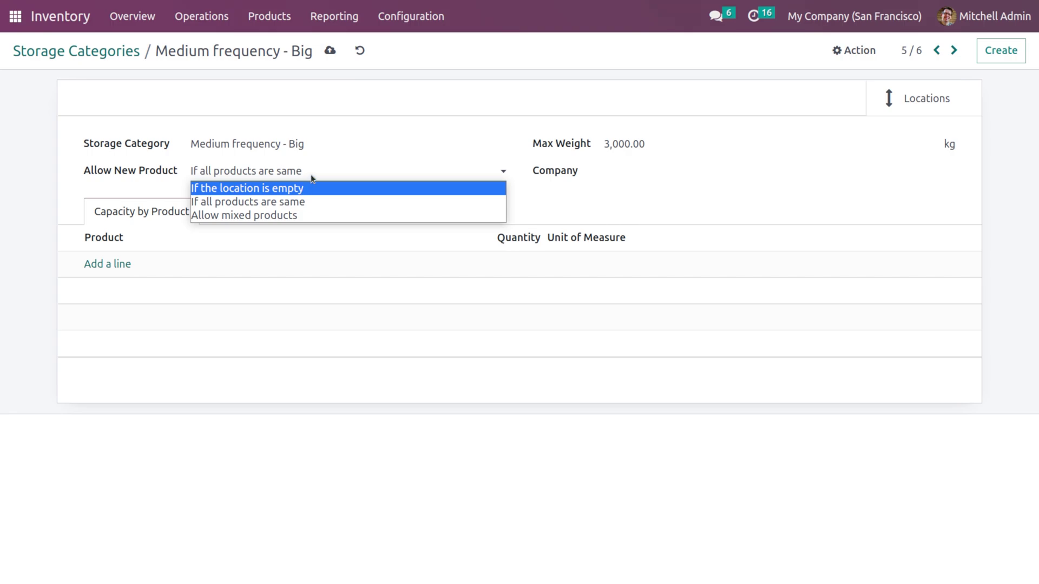
left_click(310, 177)
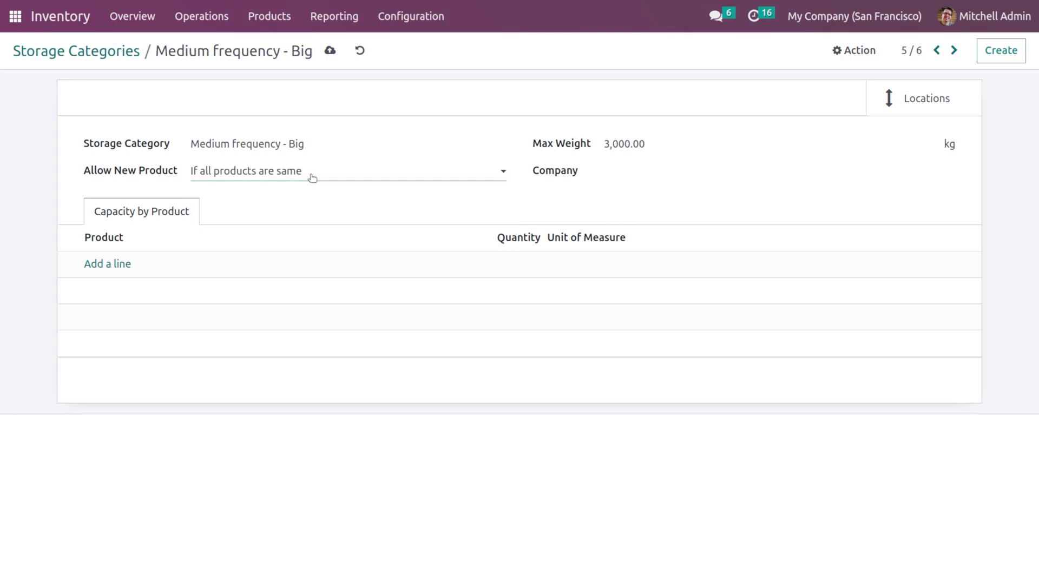
left_click(310, 174)
key("Up")
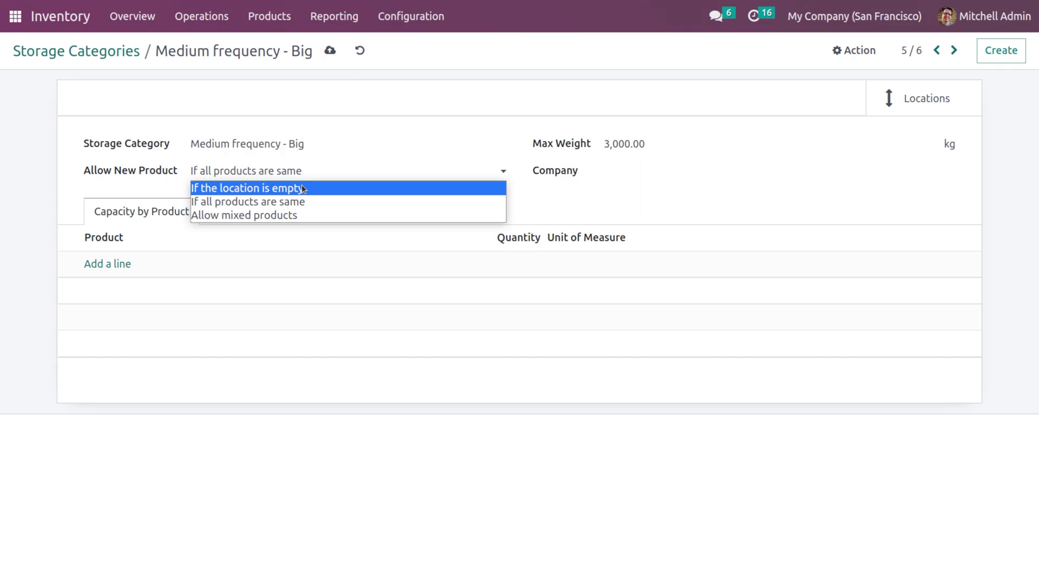
left_click(281, 216)
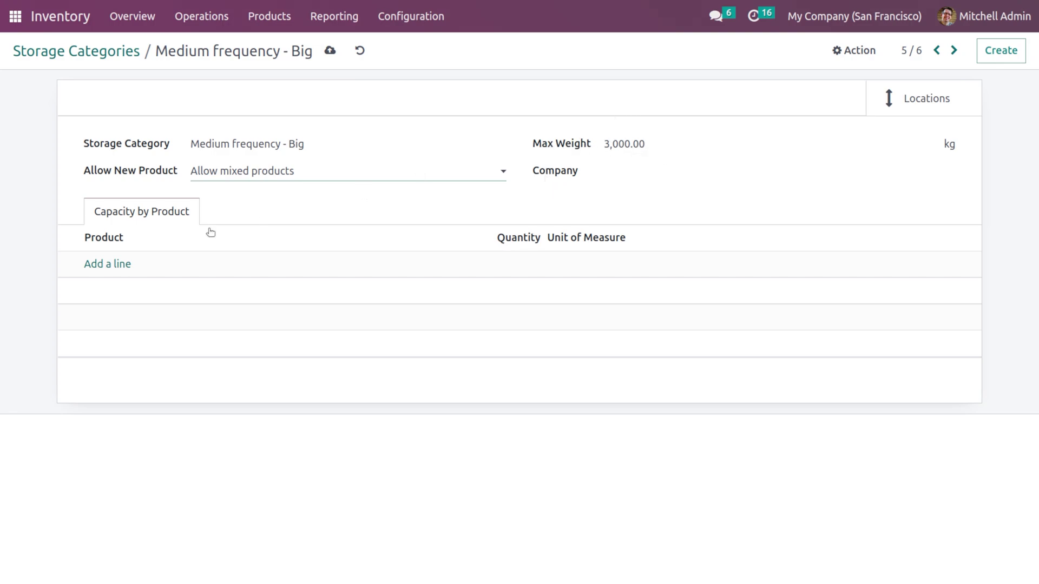
Add a capacity line of 10 Units for [E-COM07] Large Cabinet and save the category.
left_click(115, 263)
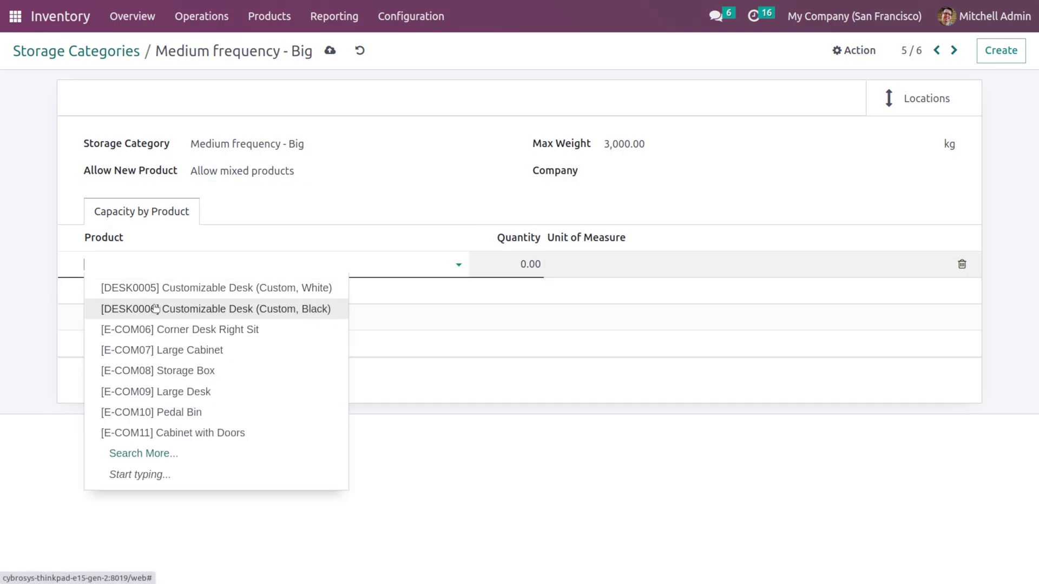
left_click(209, 351)
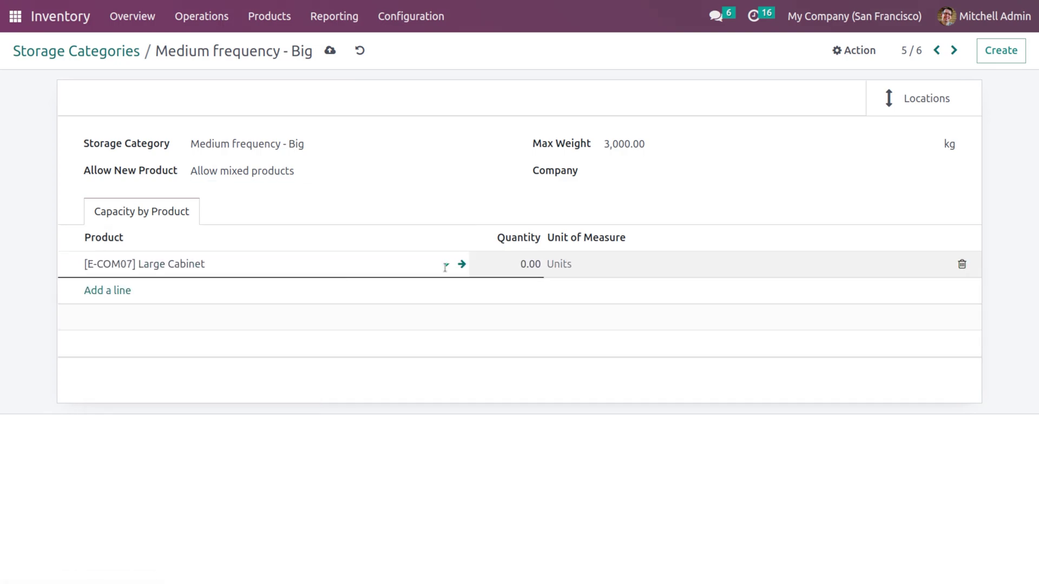
left_click(529, 263)
left_click(529, 264)
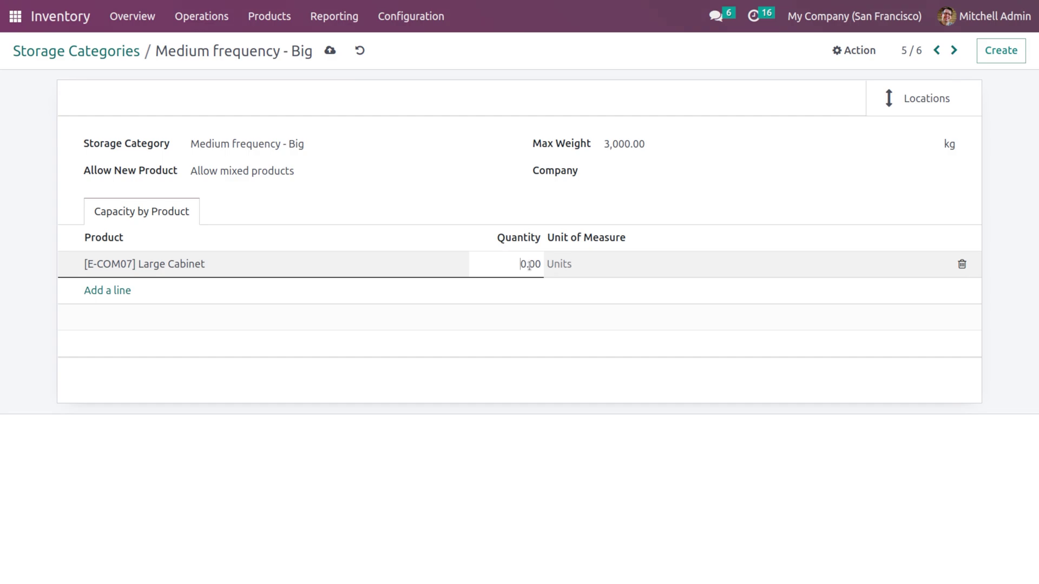
key("Delete")
double_click(529, 264)
left_click(529, 264)
type("10")
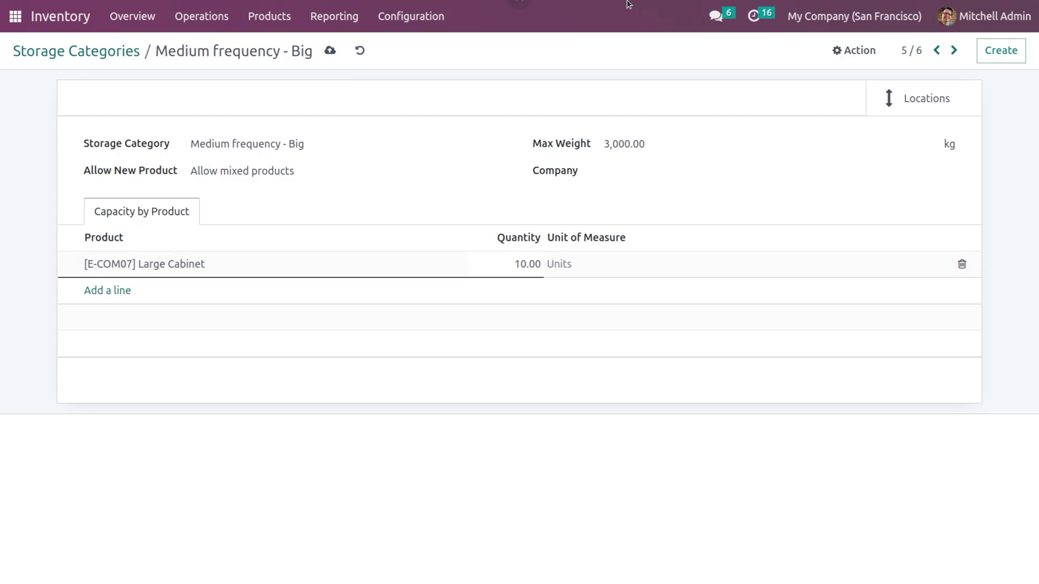
left_click(606, 274)
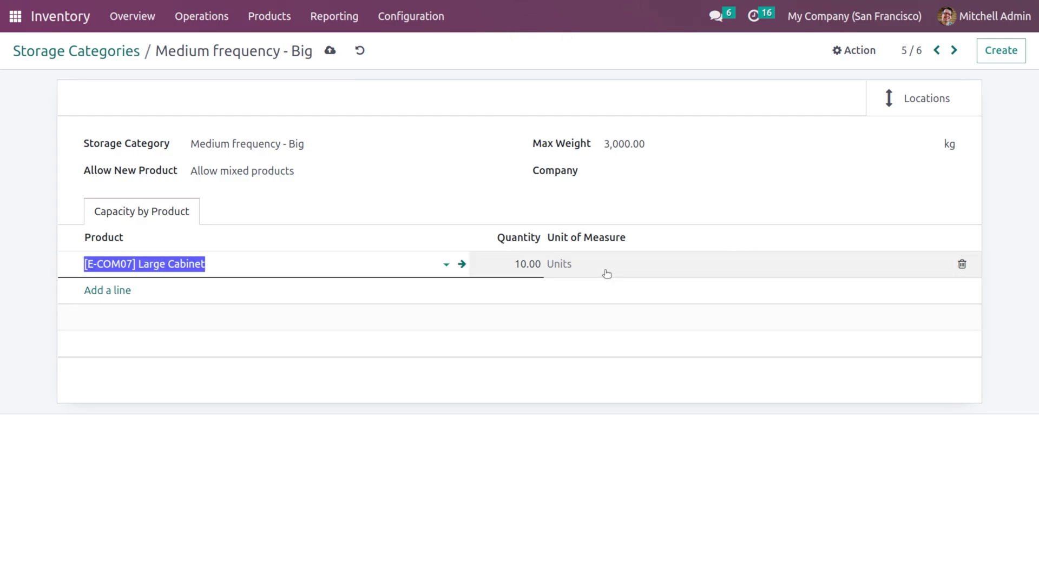
left_click(785, 210)
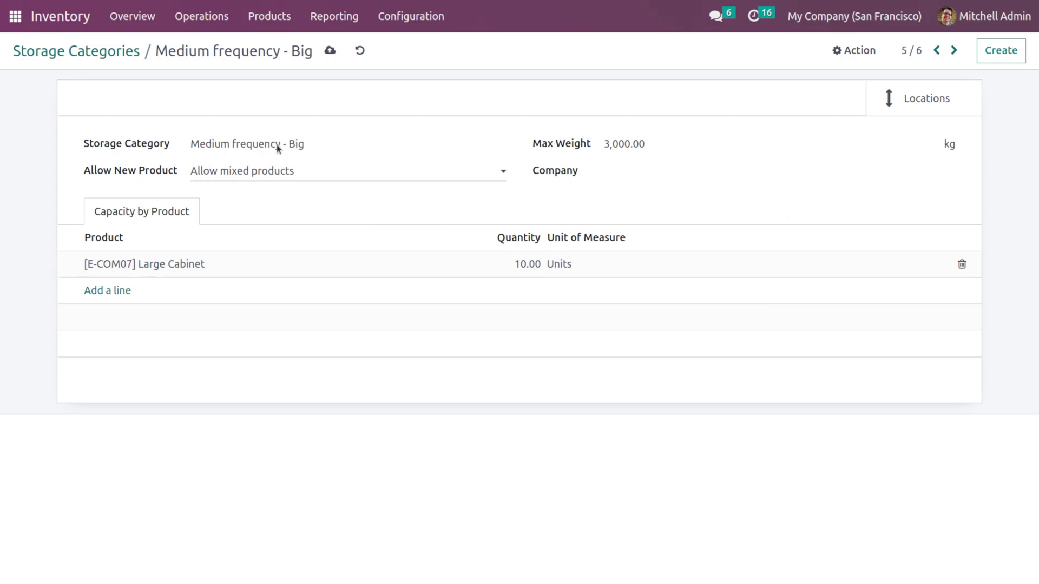
left_click(330, 52)
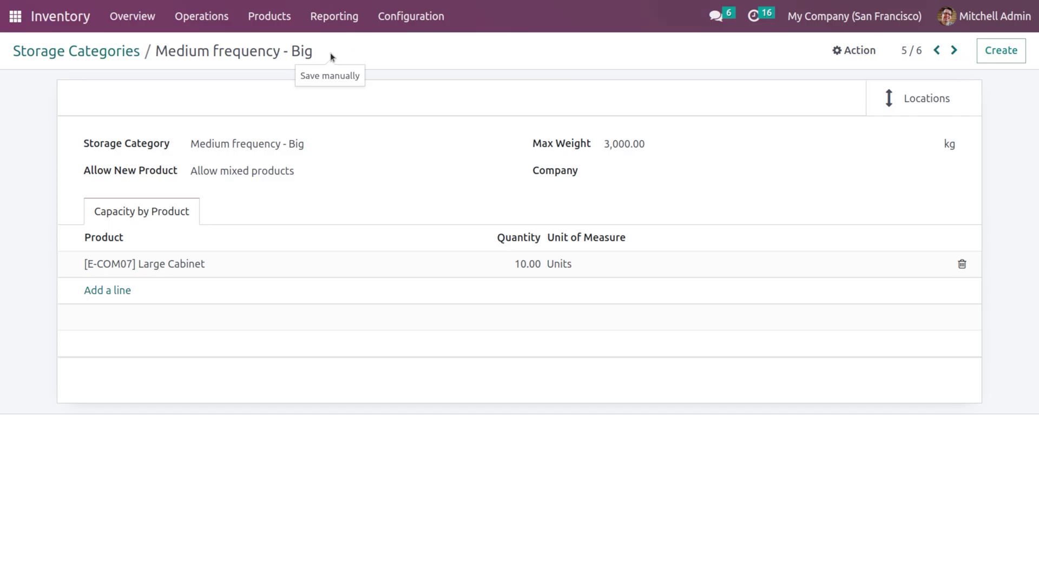
Open the WH/Stock/Shelf 1 location from the unfiltered Locations list.
left_click(406, 28)
left_click(429, 113)
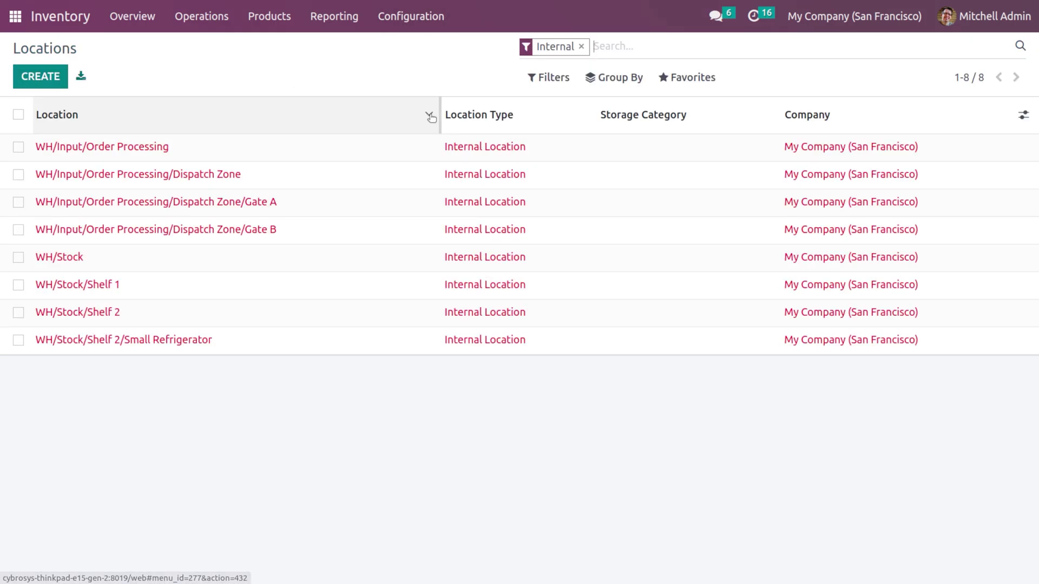
left_click(582, 46)
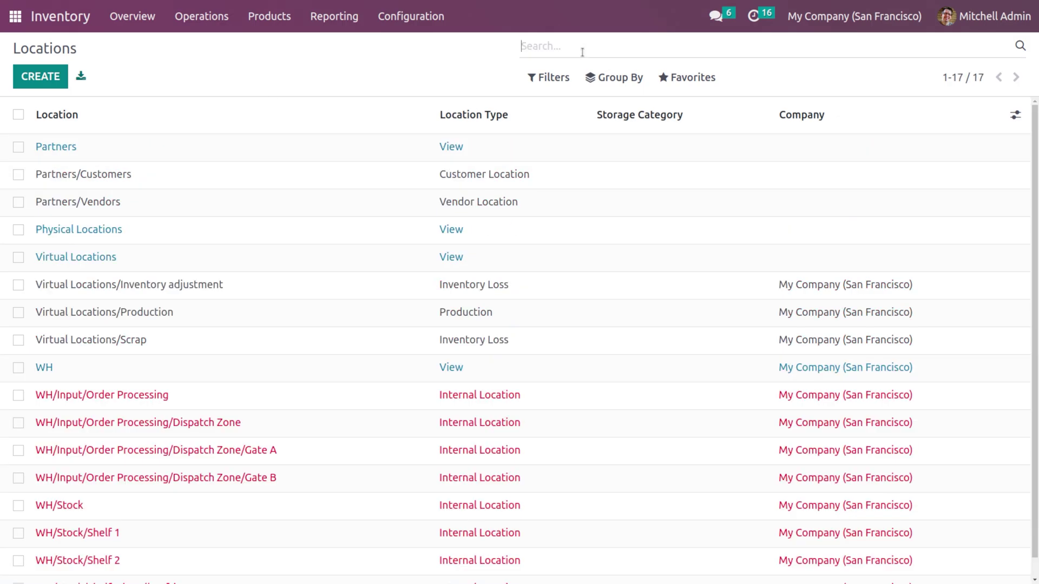
scroll(163, 517, "down", 1)
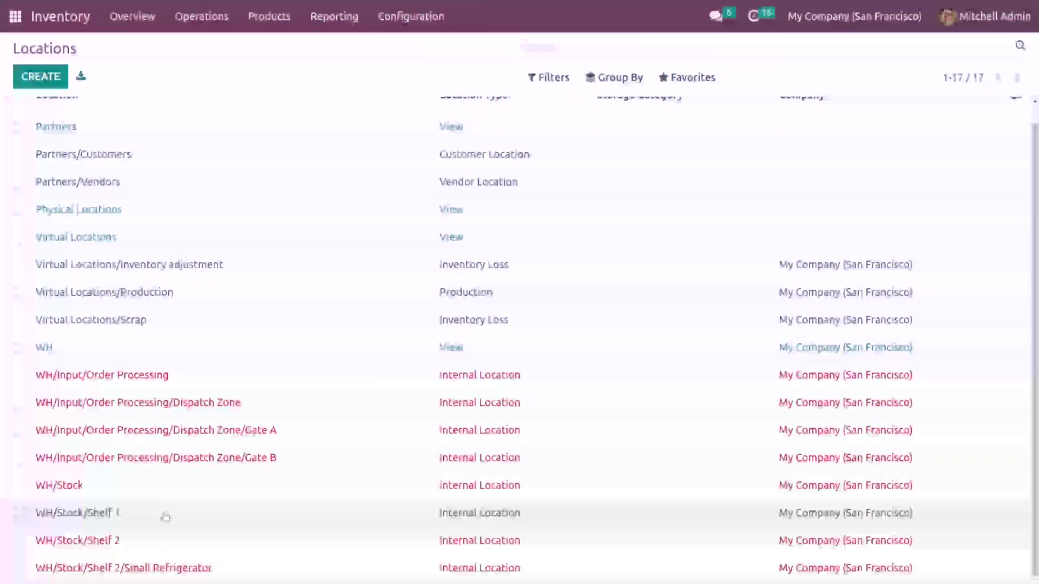
left_click(162, 514)
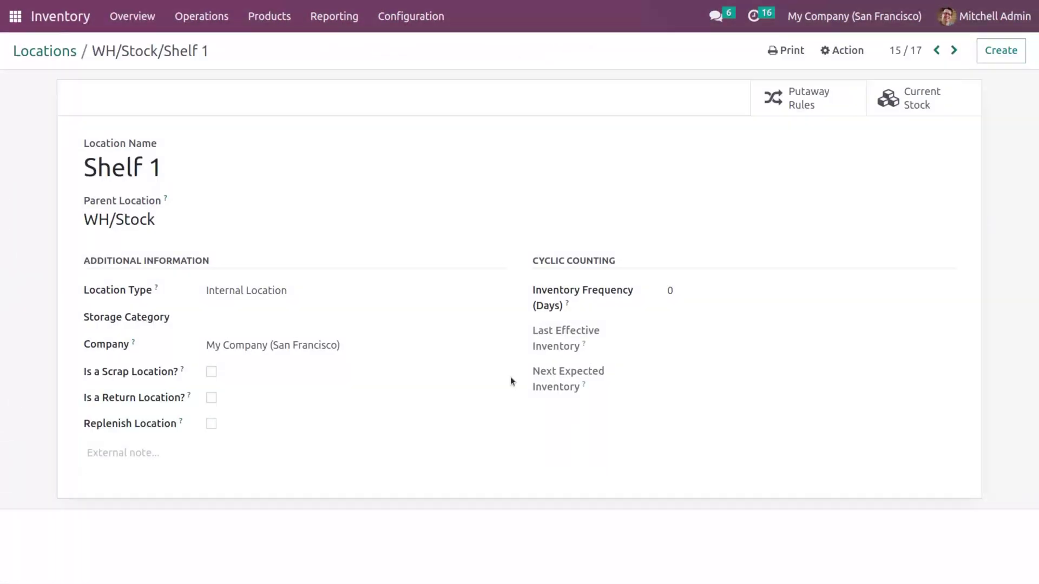
Set Shelf 1's storage category to Medium frequency - Big, leaving other fields unchanged.
left_click(276, 318)
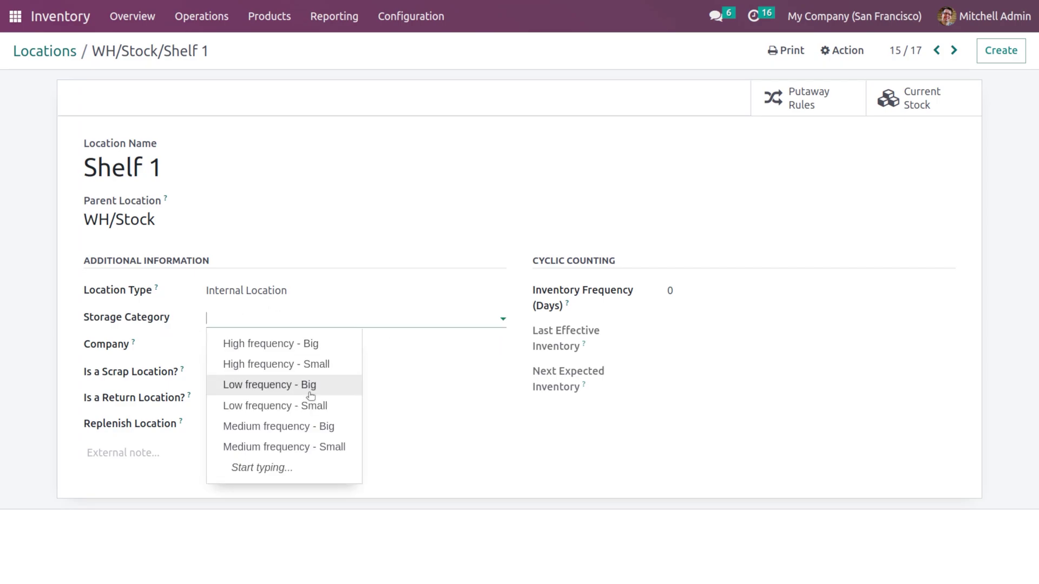
left_click(299, 435)
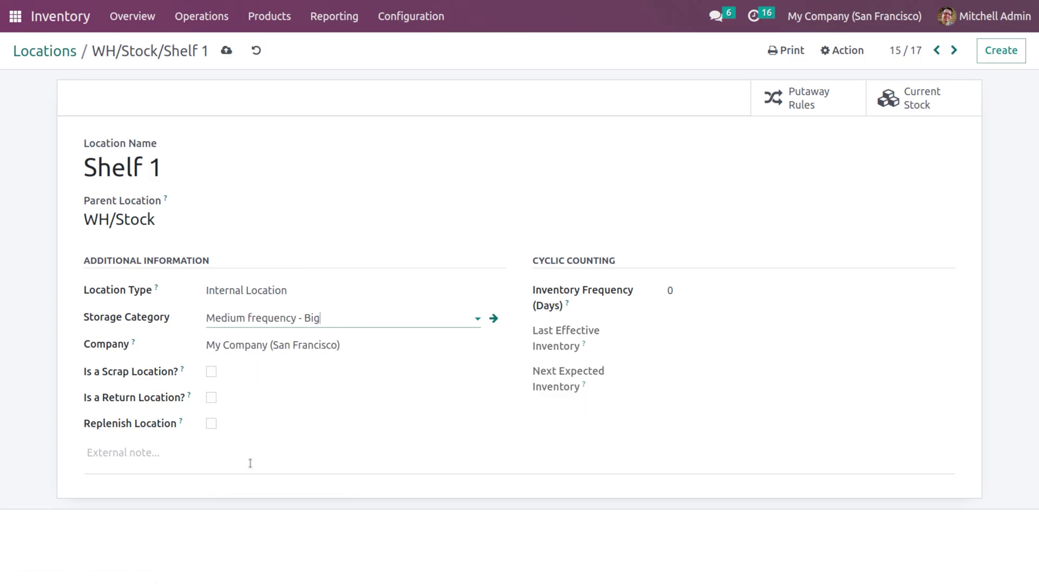
left_click(212, 399)
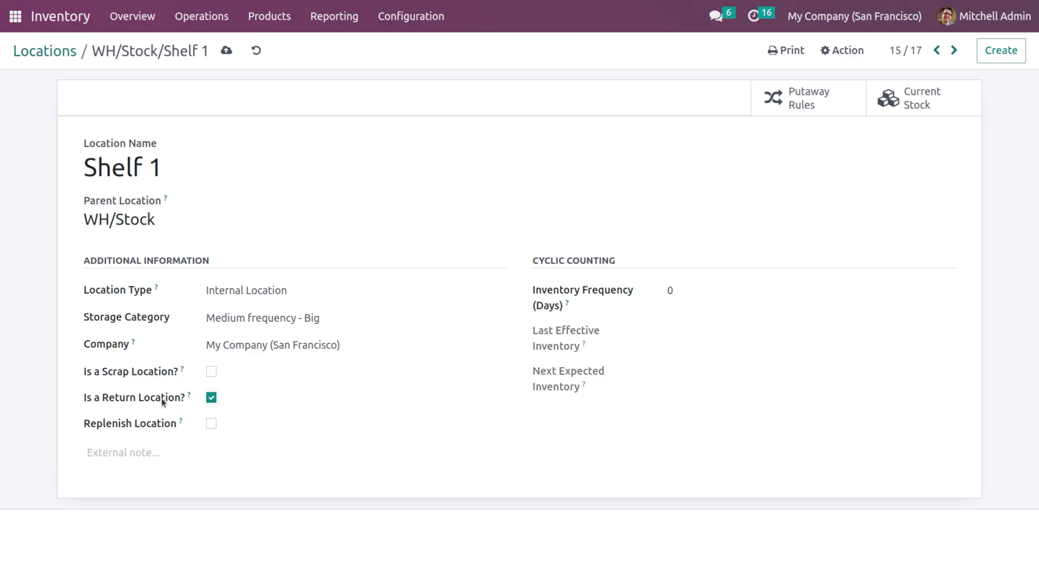
left_click(212, 399)
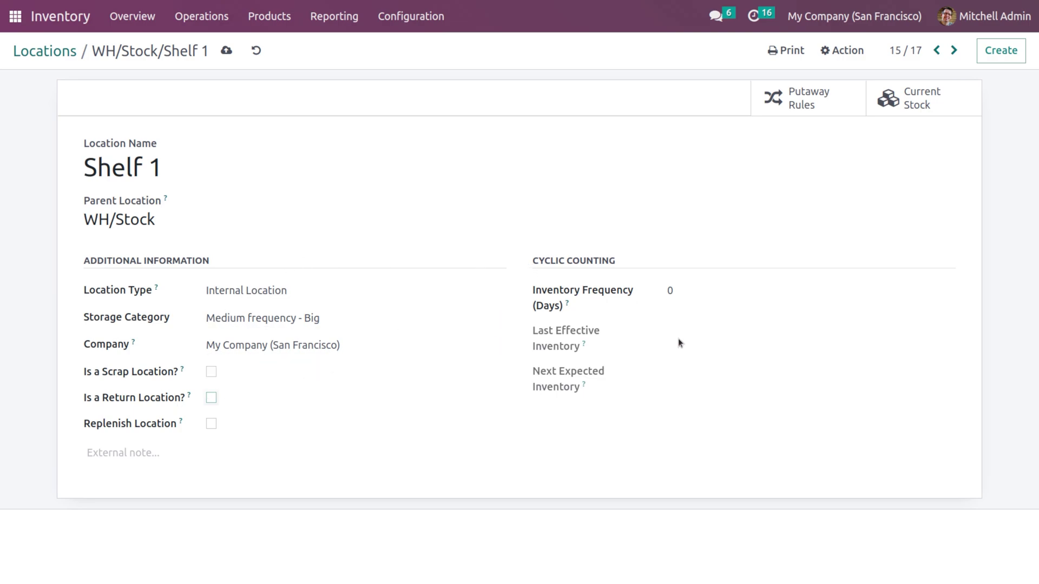
left_click(674, 294)
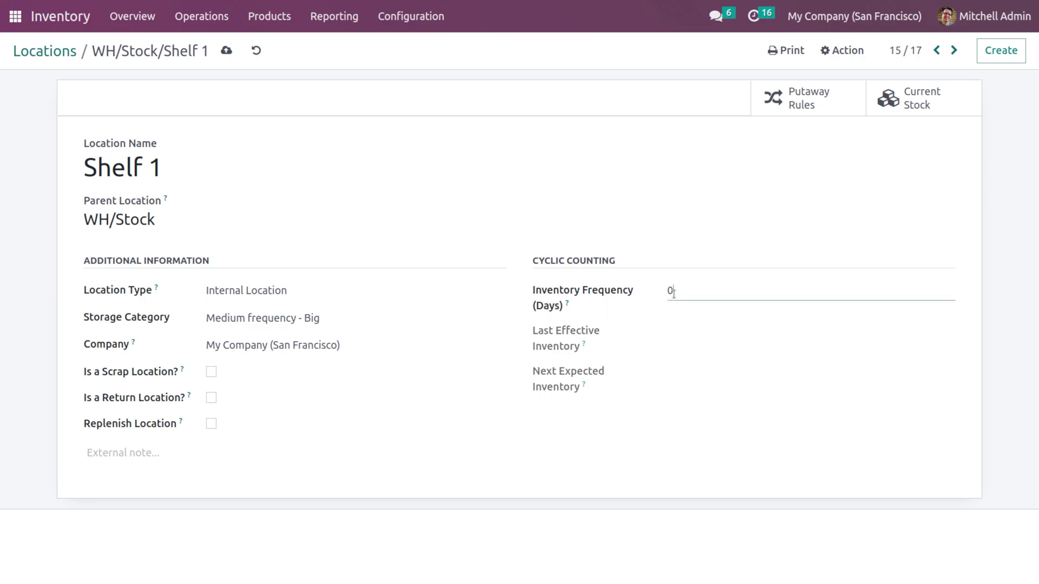
left_click(432, 234)
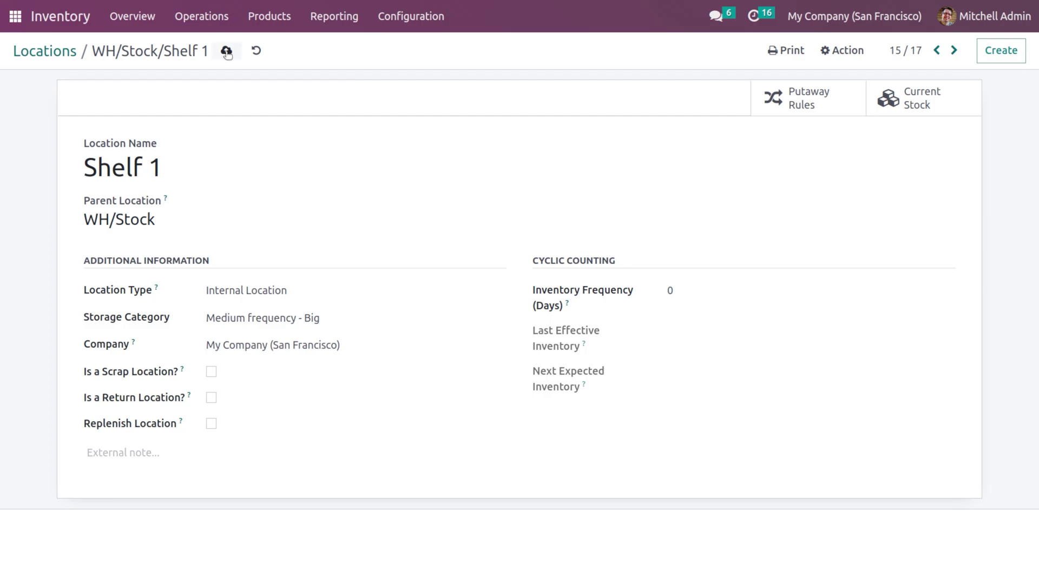
Save Shelf 1 and confirm it is the location linked to Medium frequency - Big.
left_click(66, 52)
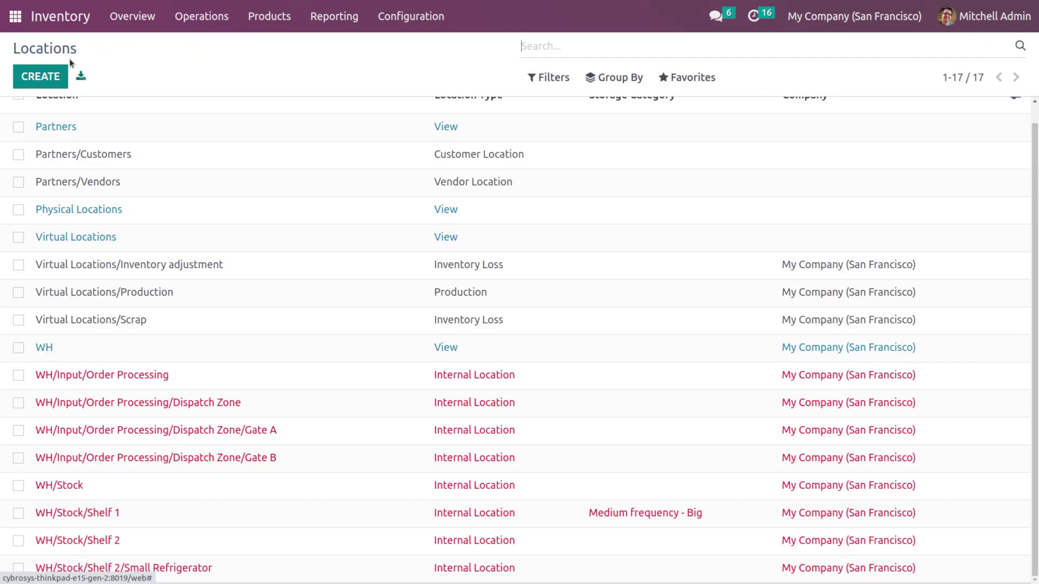
left_click(407, 19)
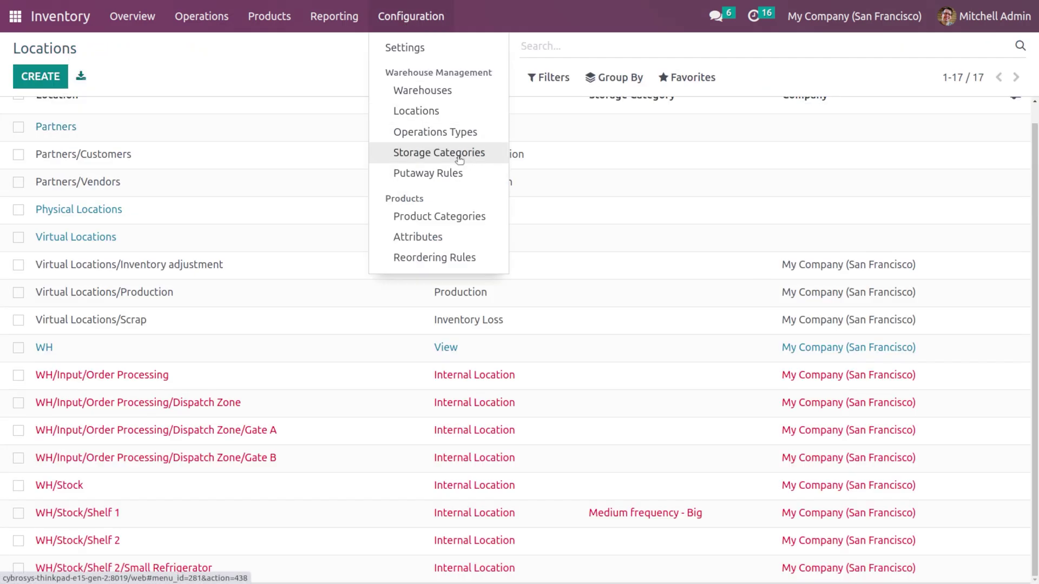
left_click(457, 155)
left_click(264, 254)
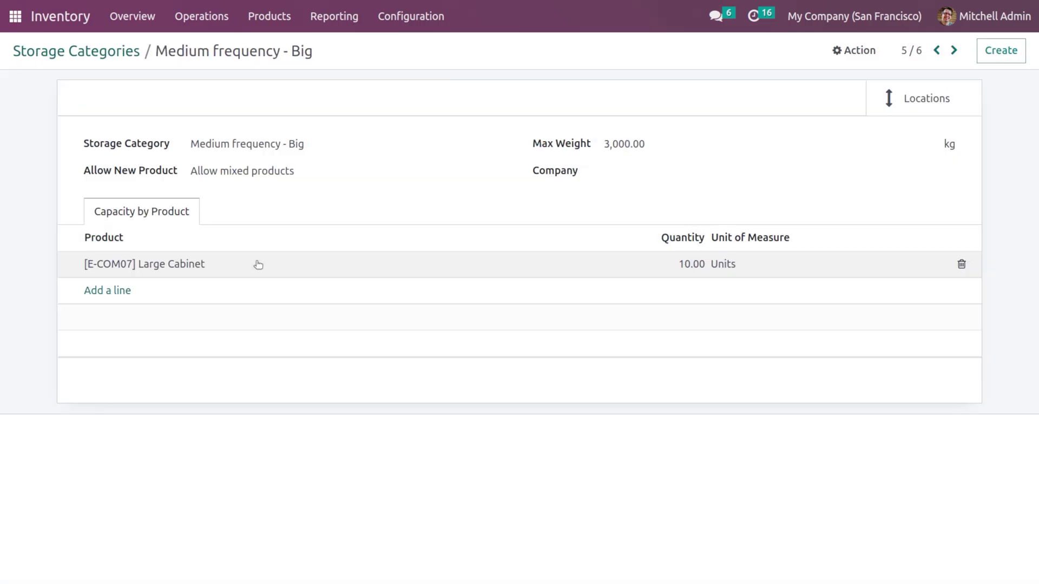
left_click(898, 109)
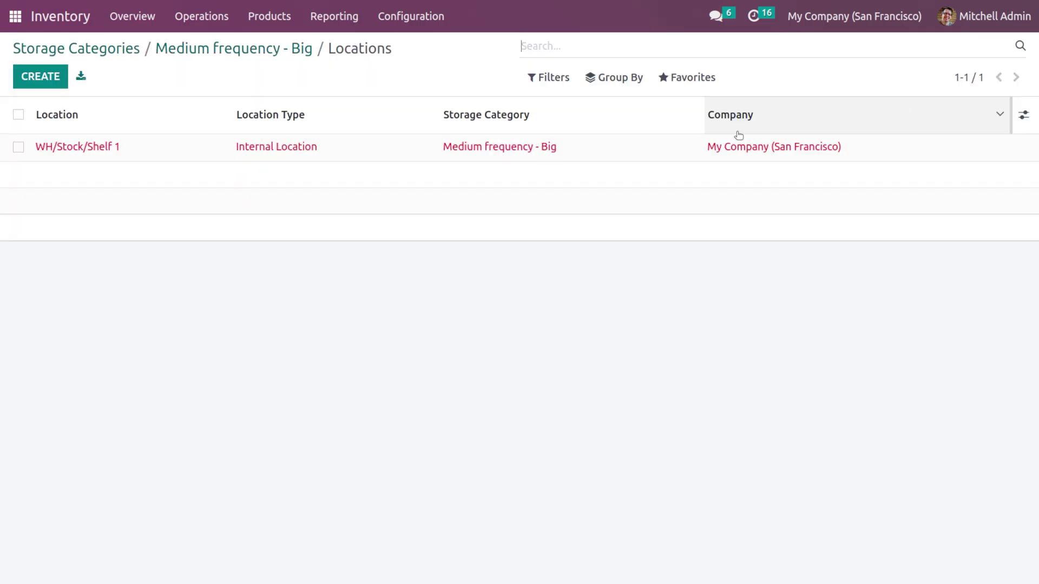
left_click(359, 156)
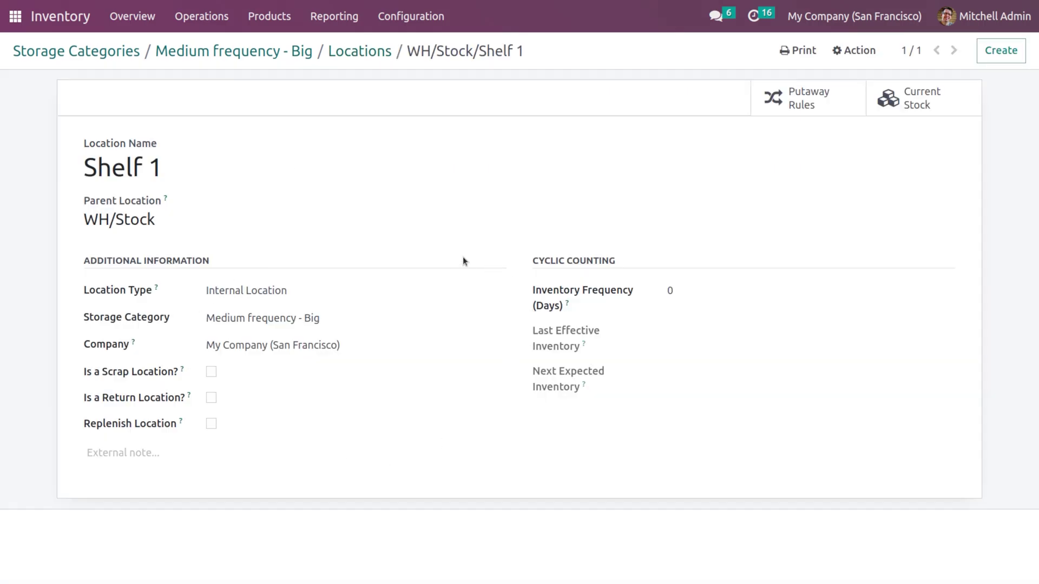
left_click(420, 15)
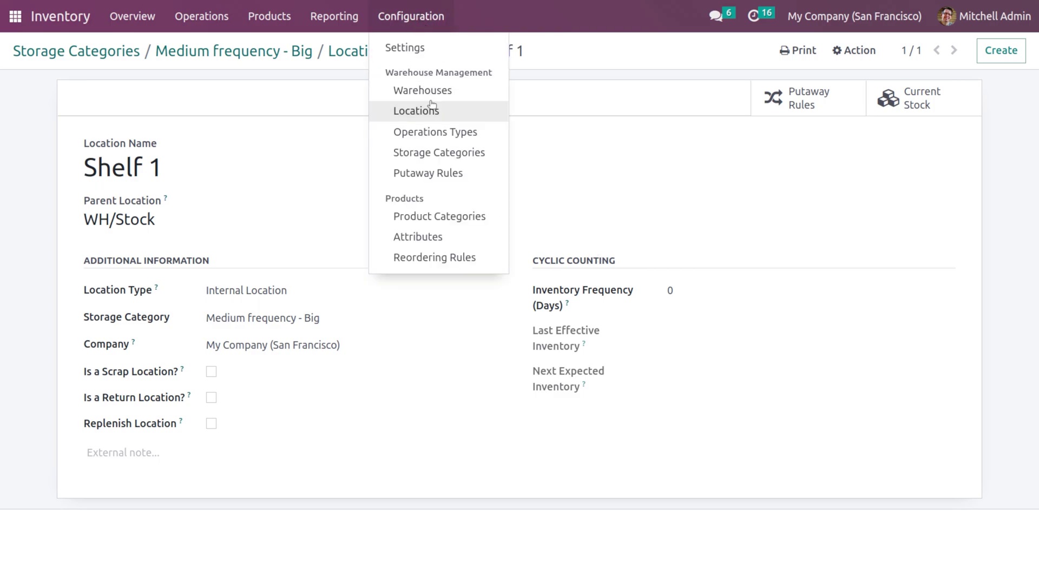
Create a new putaway rule restricted to the Medium frequency - Big category.
left_click(448, 174)
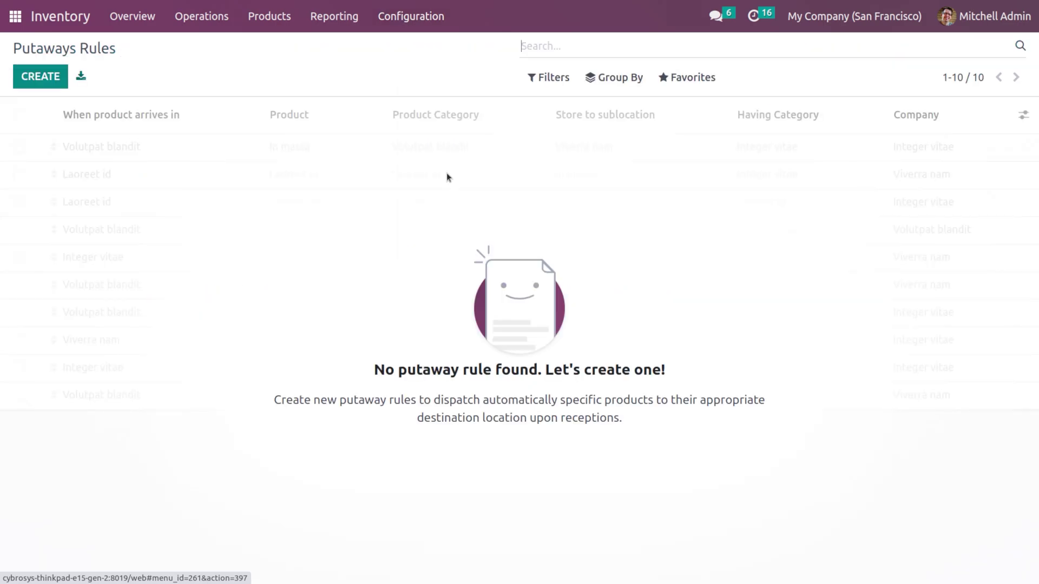
left_click(61, 88)
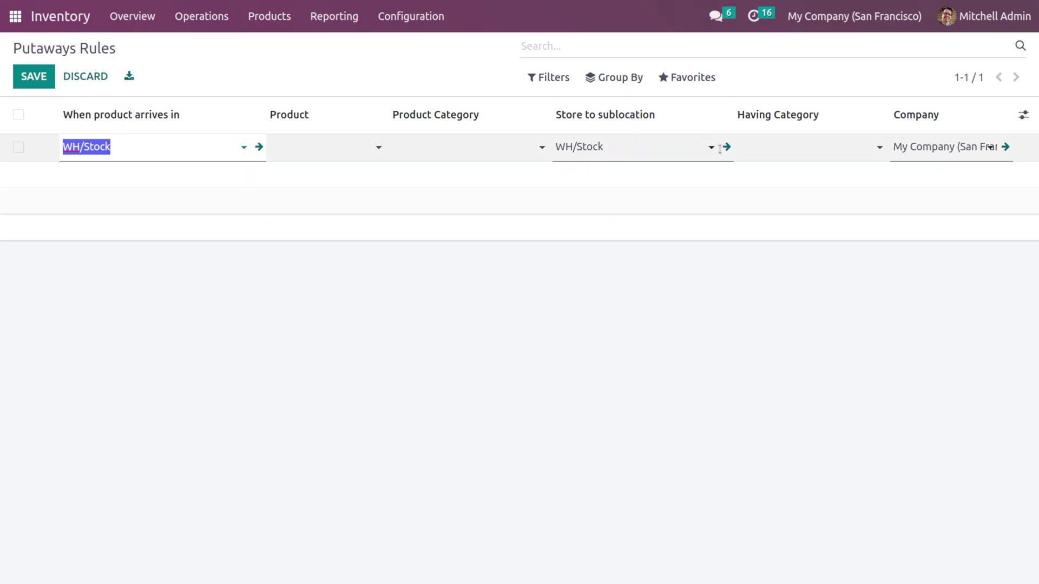
left_click(828, 143)
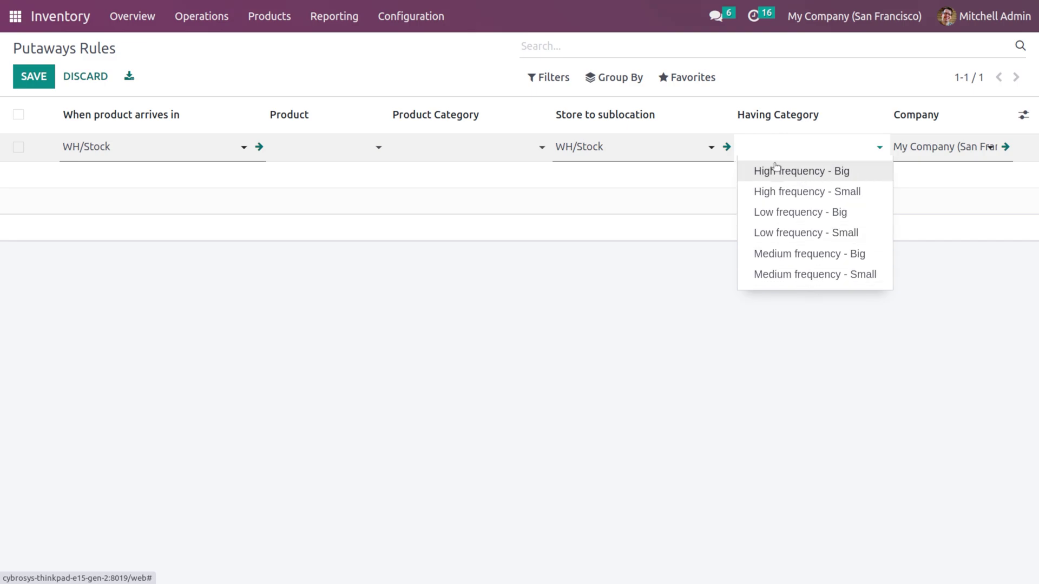
left_click(809, 253)
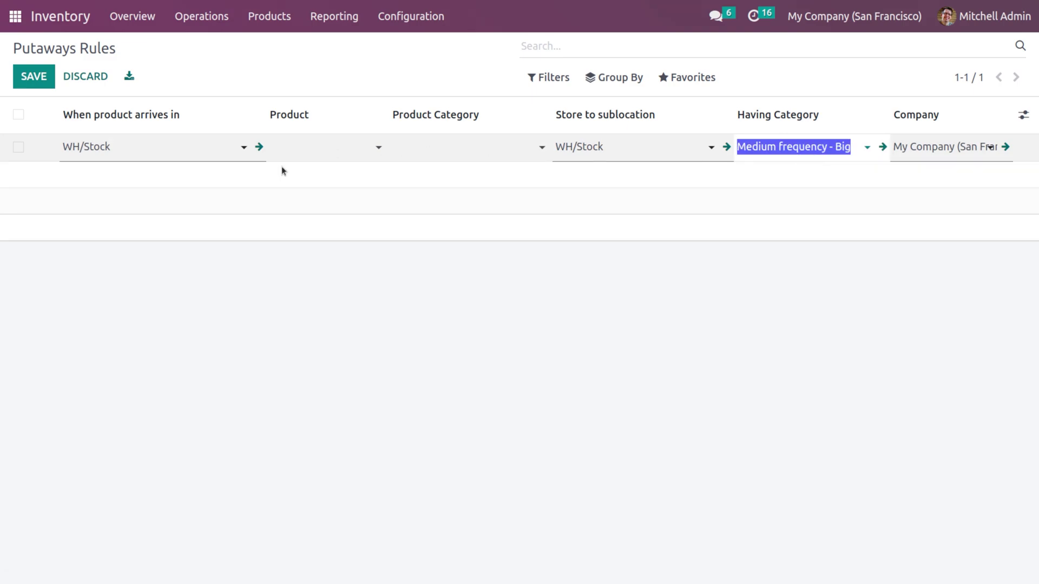
Set the rule's product to [E-COM07] Large Cabinet, stored in WH/Stock/Shelf 2.
left_click(323, 147)
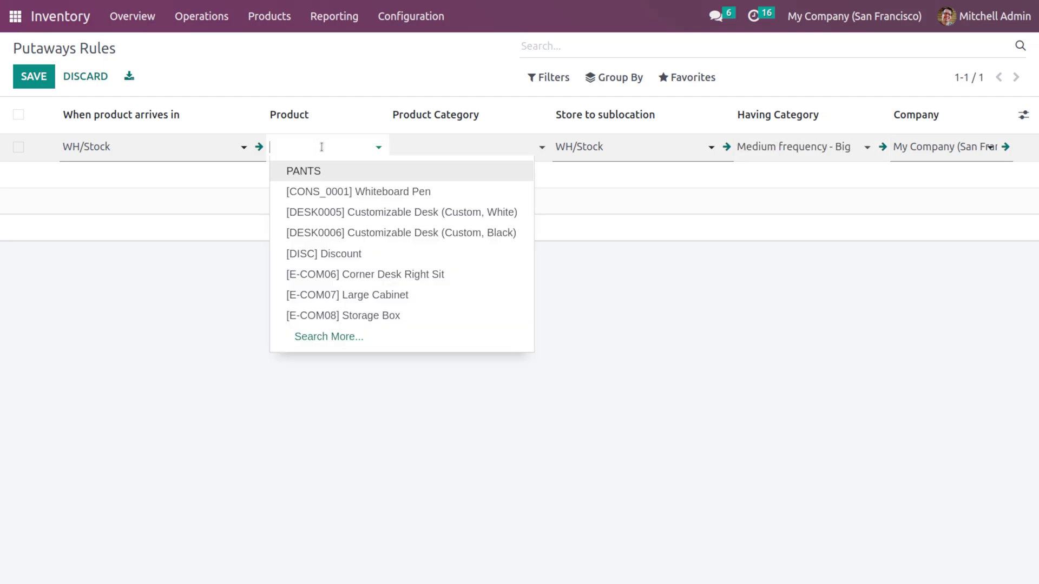
left_click(390, 295)
key("Tab")
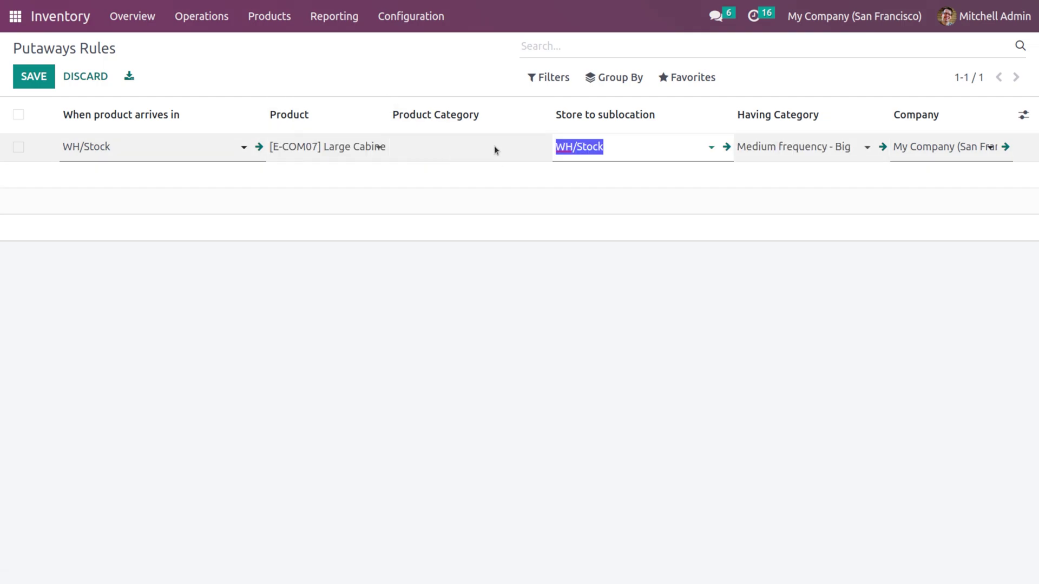
left_click(472, 148)
key("Tab")
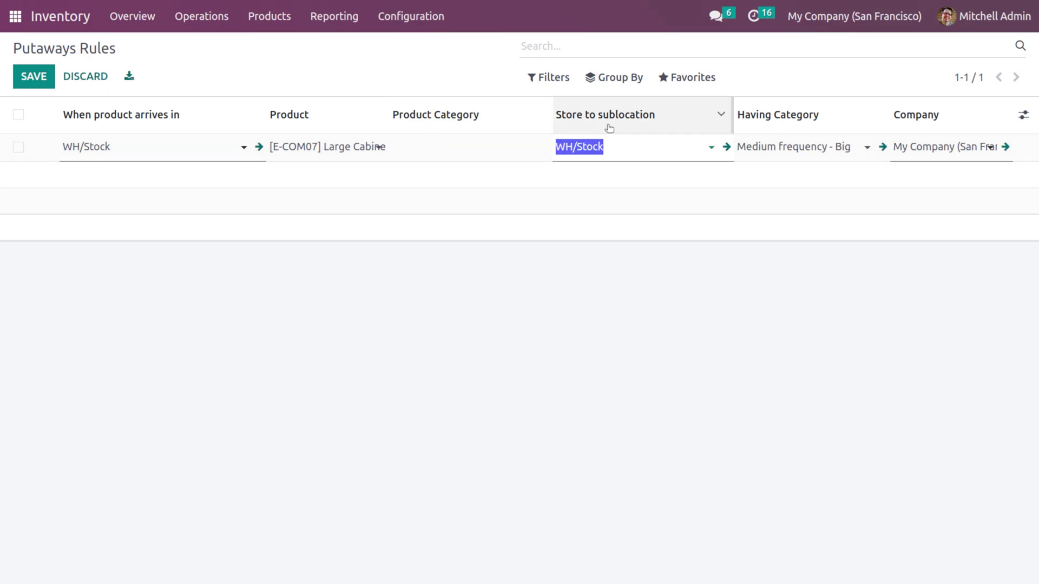
left_click(636, 142)
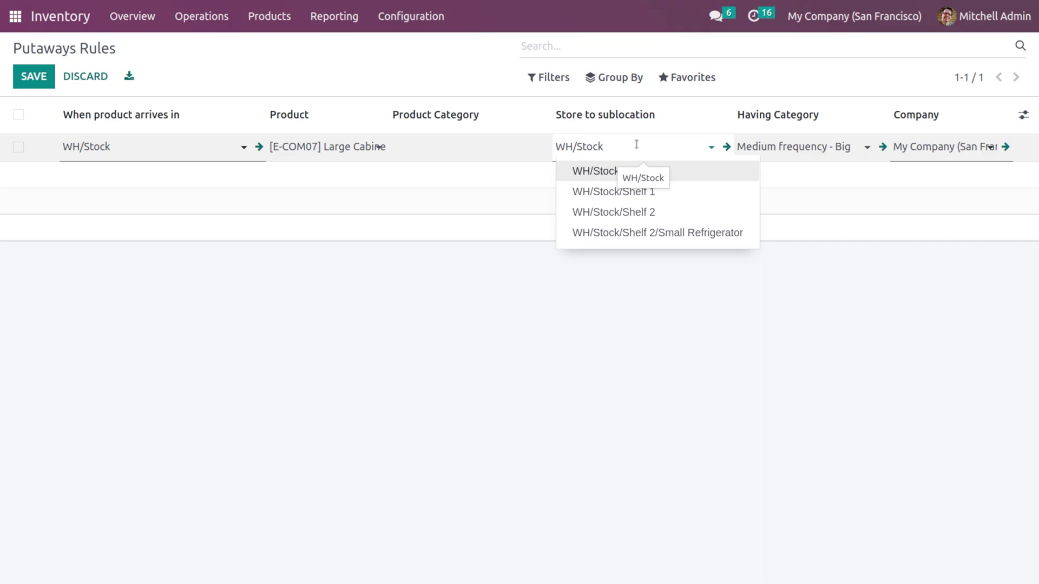
left_click(664, 213)
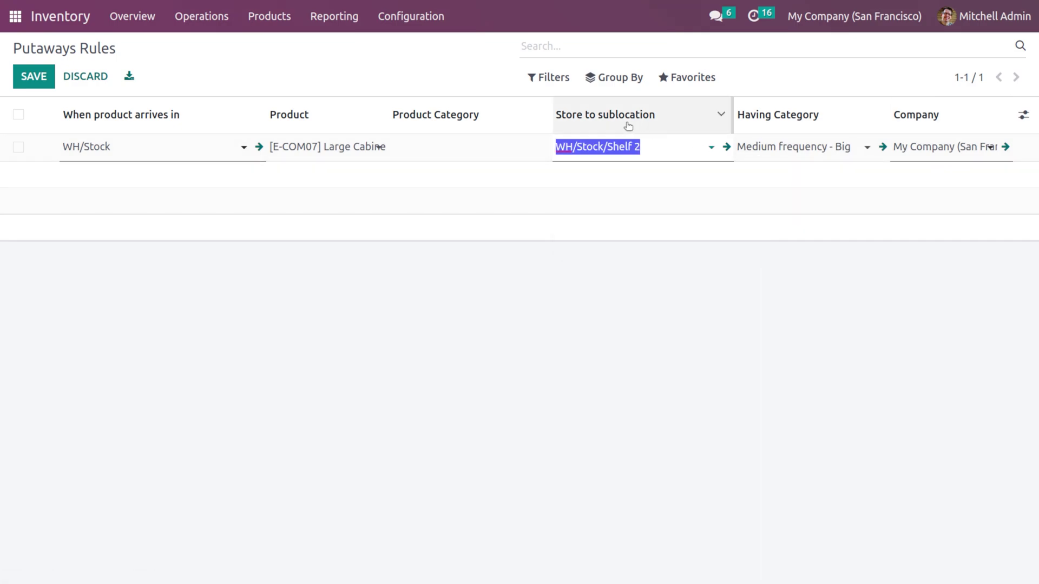